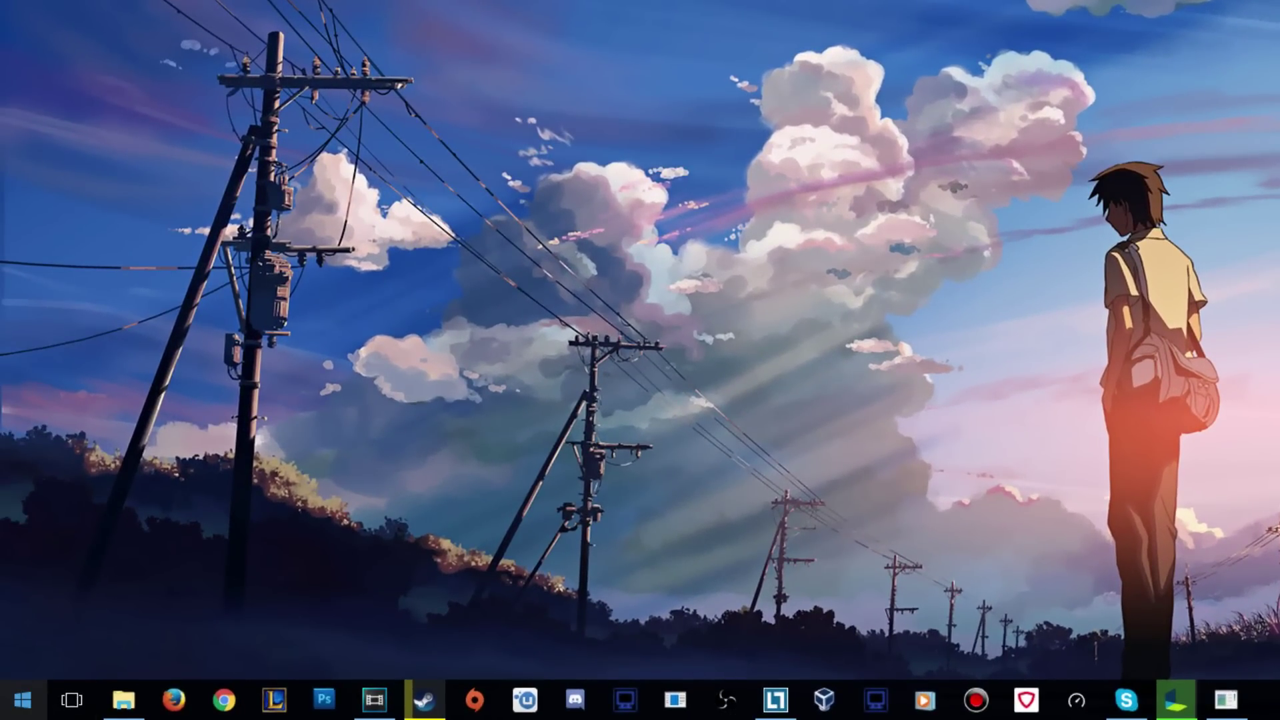
# Search the Start menu for 'open' and launch the 32-bit Open Broadcaster Software as administrator.
pyautogui.click(22, 703)
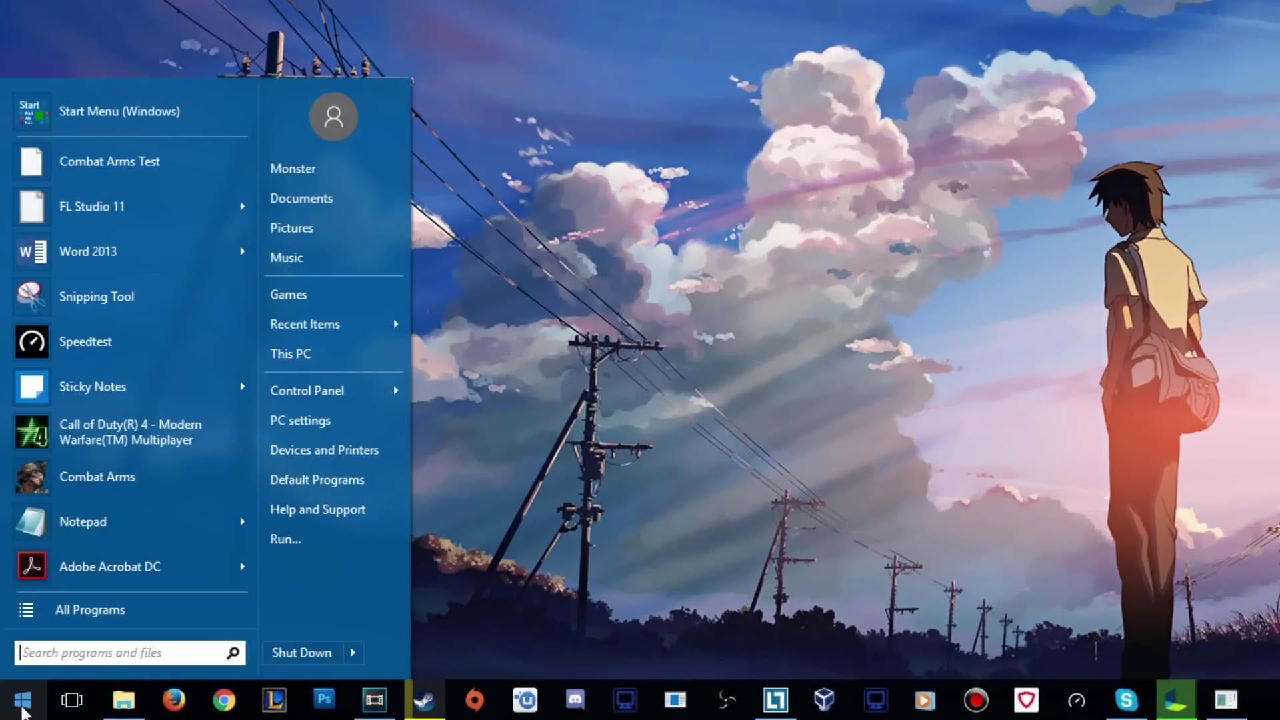
pyautogui.write('open')
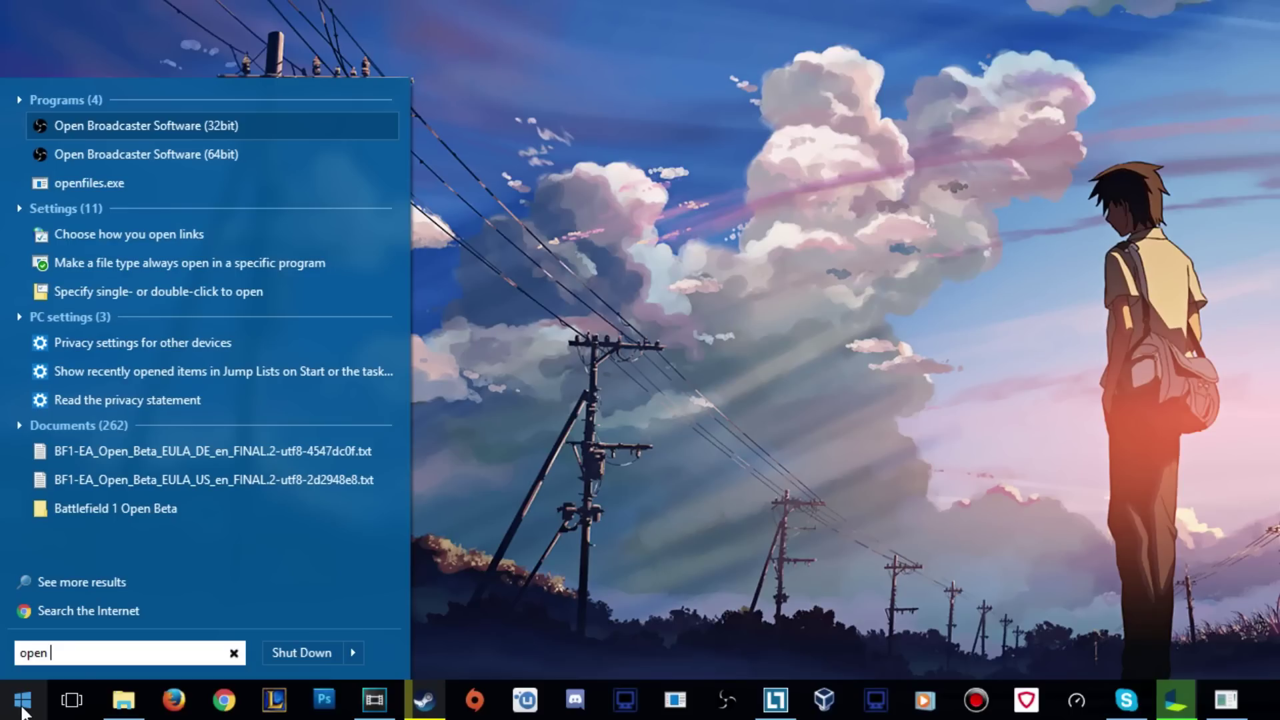
pyautogui.rightClick(198, 126)
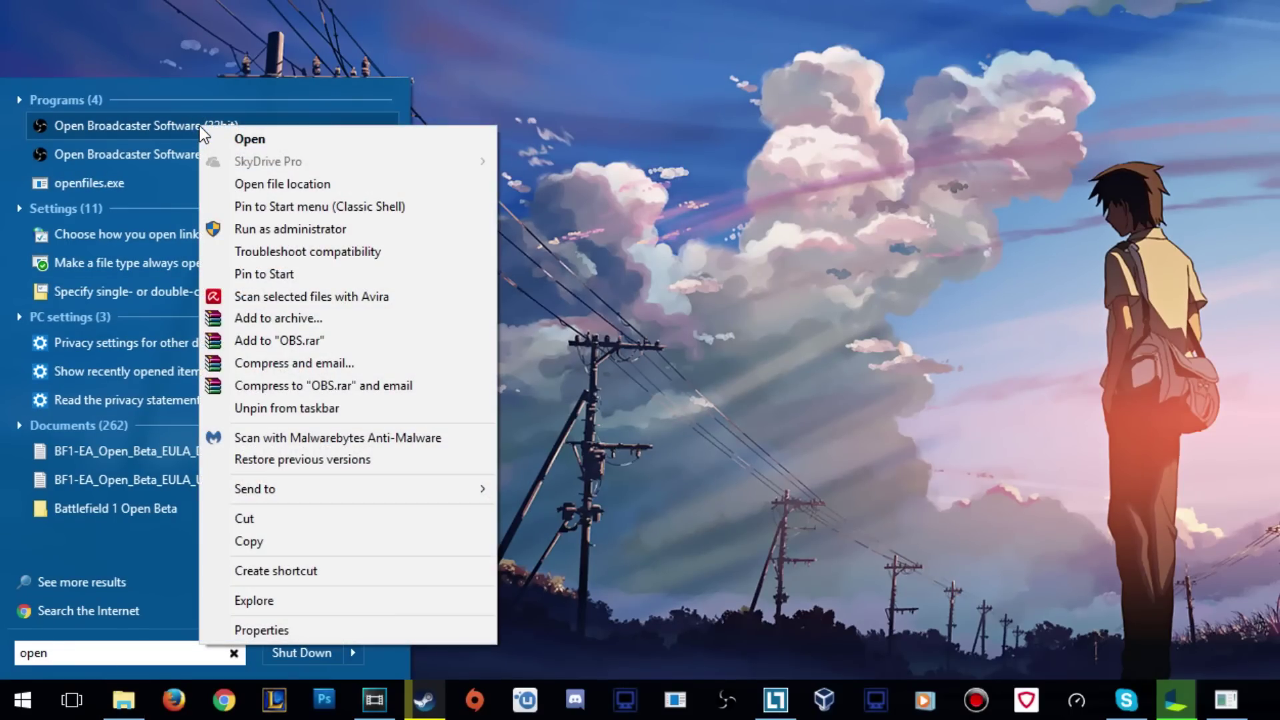
pyautogui.click(266, 230)
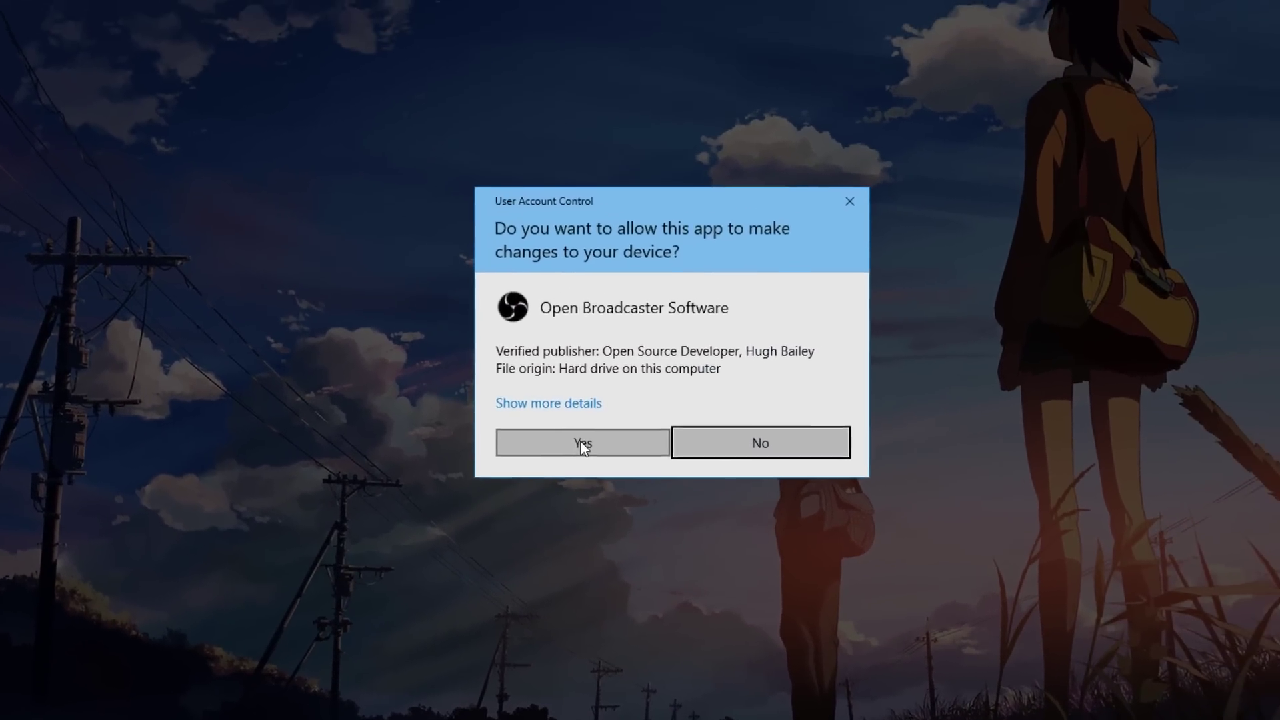
pyautogui.click(581, 441)
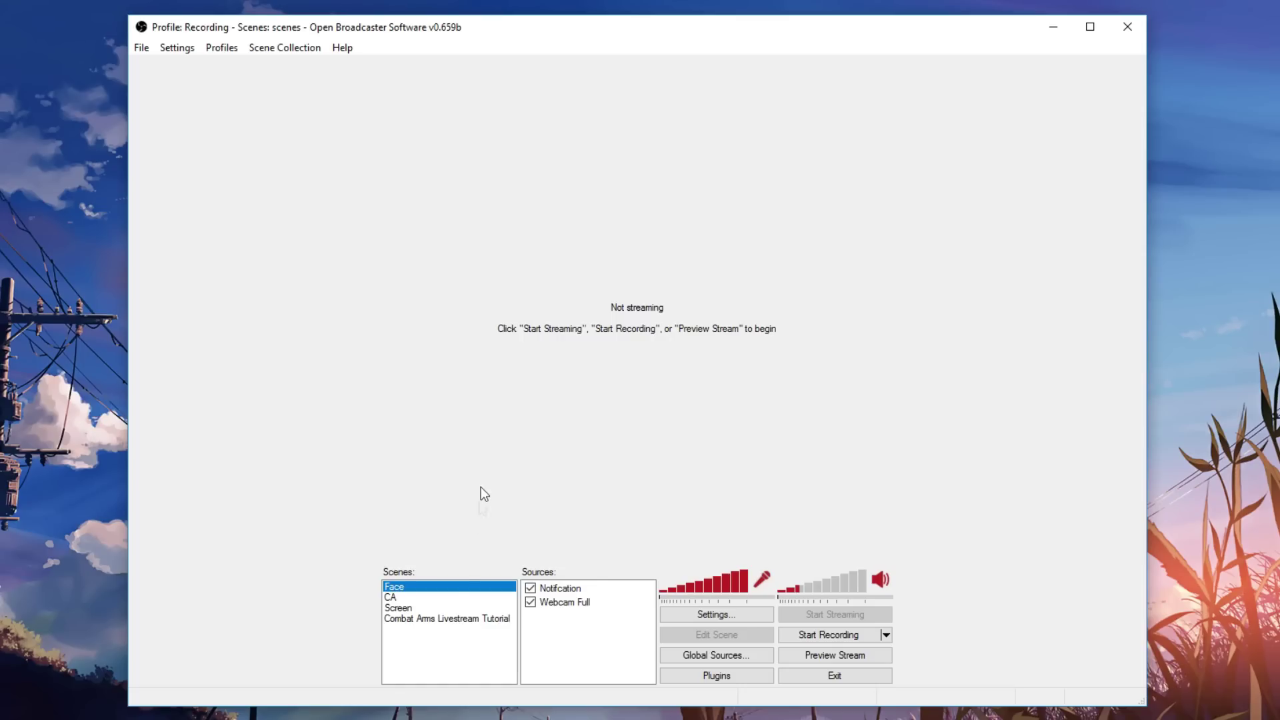
# Select the Combat Arms Livestream Tutorial scene and review Encoding, Broadcast and Video settings without changes.
pyautogui.click(446, 620)
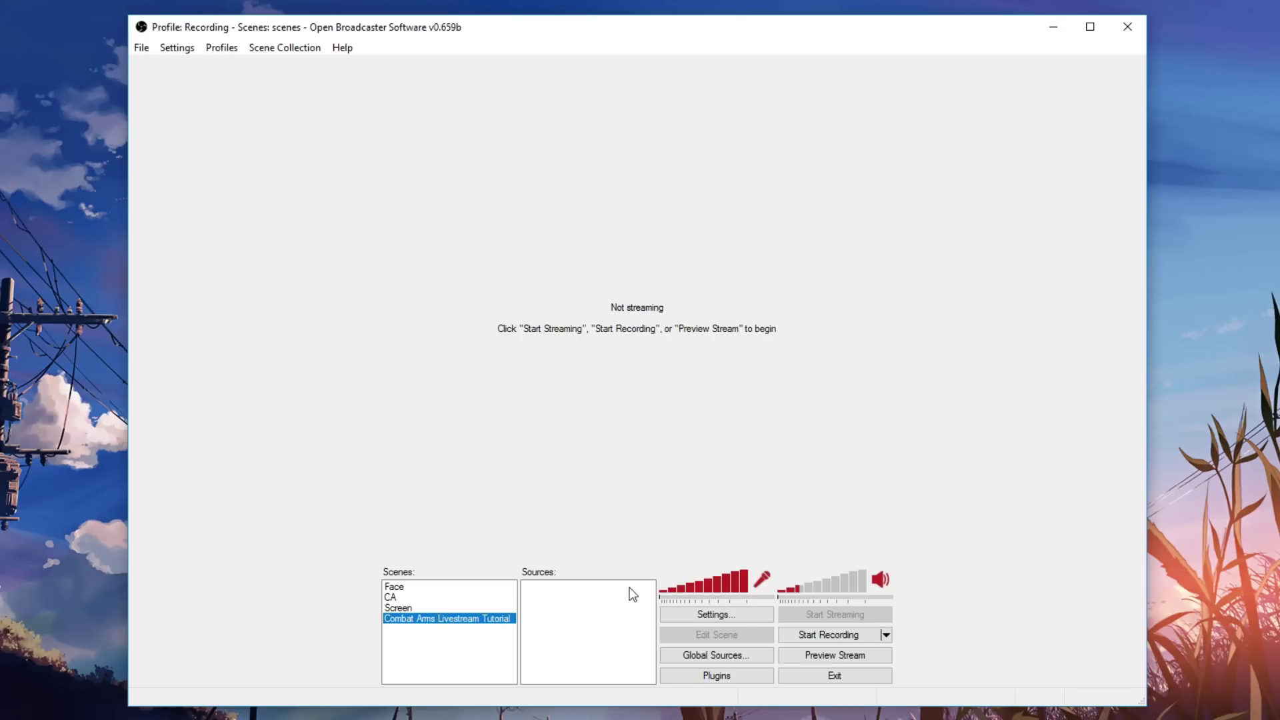
pyautogui.click(693, 614)
pyautogui.click(277, 133)
pyautogui.click(267, 145)
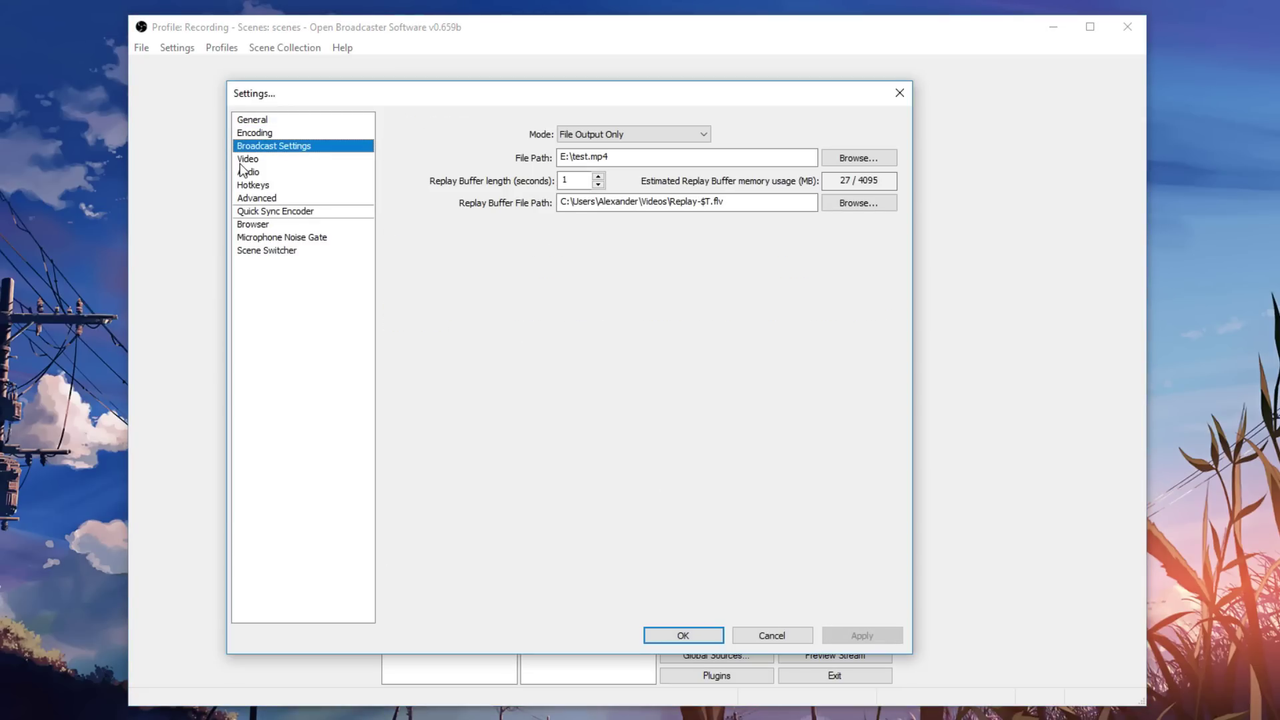
pyautogui.click(250, 159)
pyautogui.press('Escape')
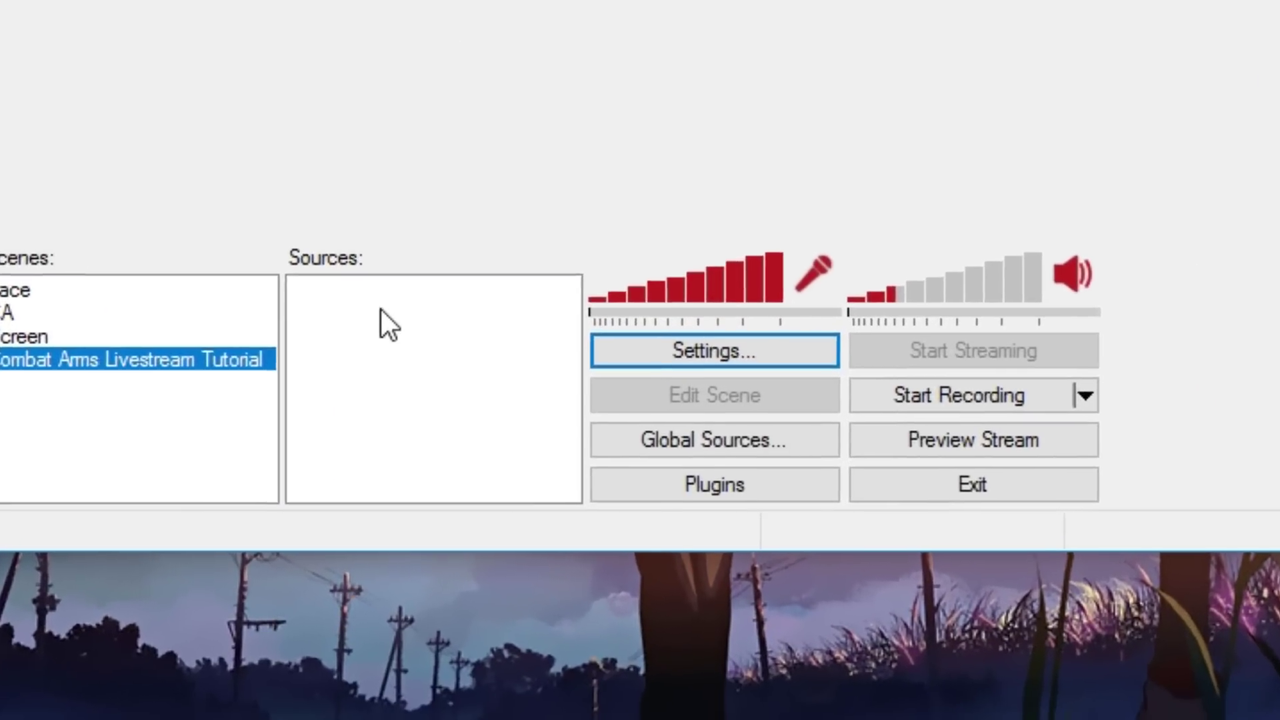
# Add a Game Capture source named 'Combat Arms' and move its settings window down and right.
pyautogui.rightClick(475, 454)
pyautogui.moveTo(515, 460)
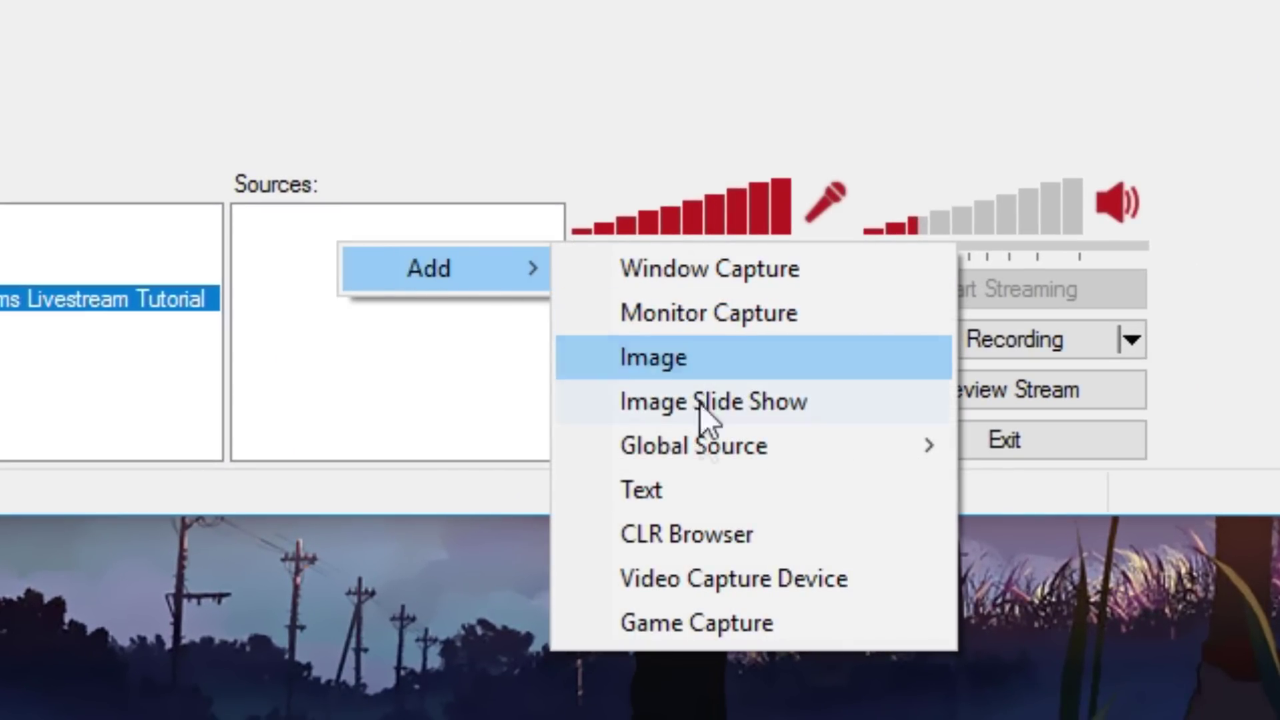
pyautogui.click(656, 620)
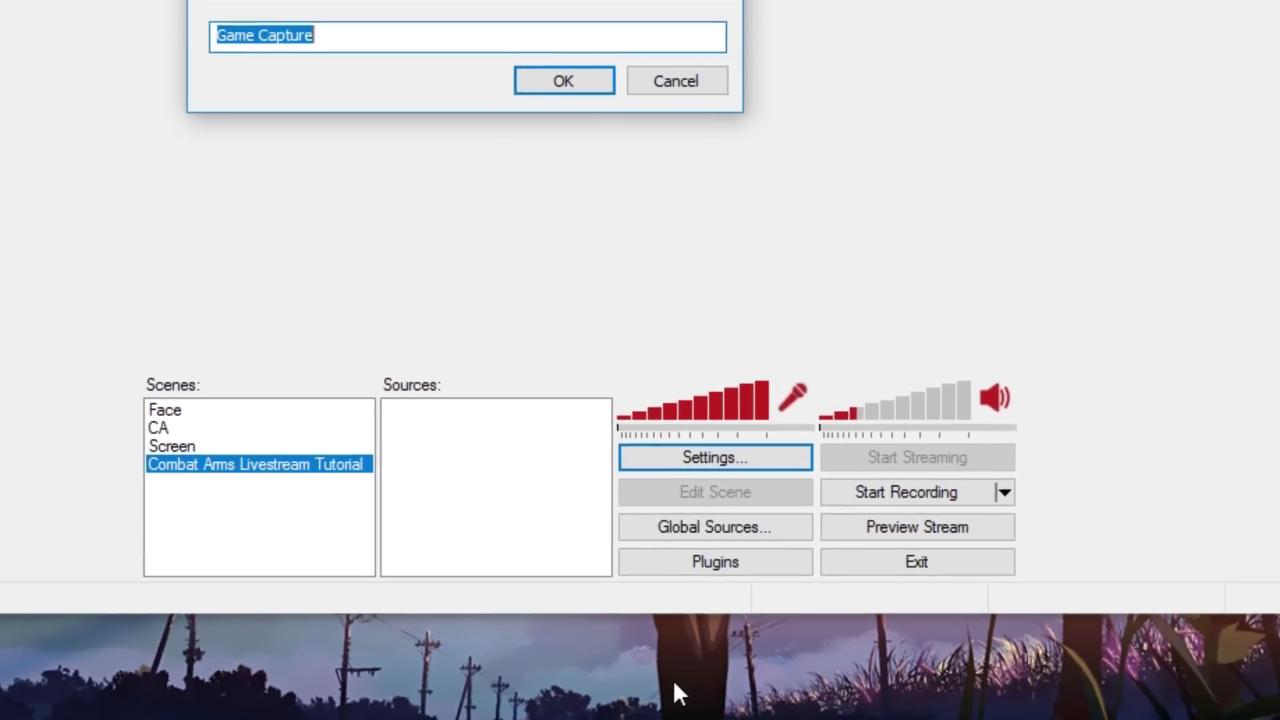
pyautogui.write('Combat Arms')
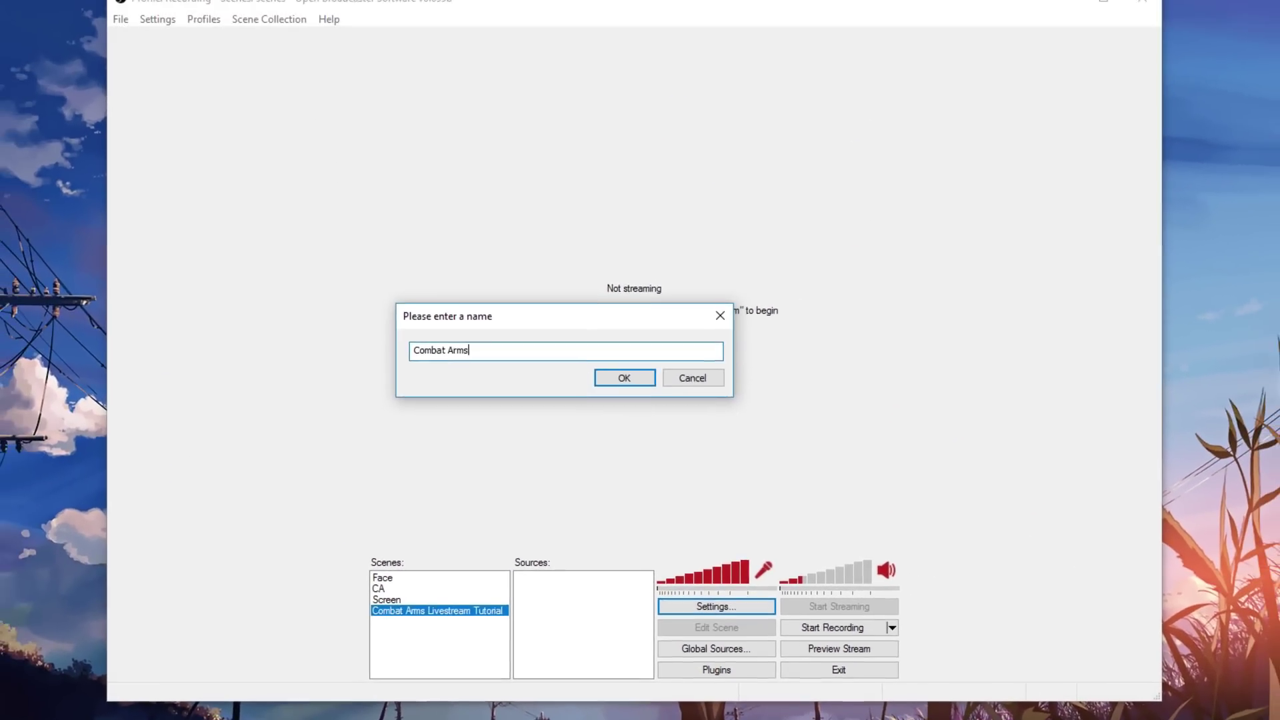
pyautogui.press('Return')
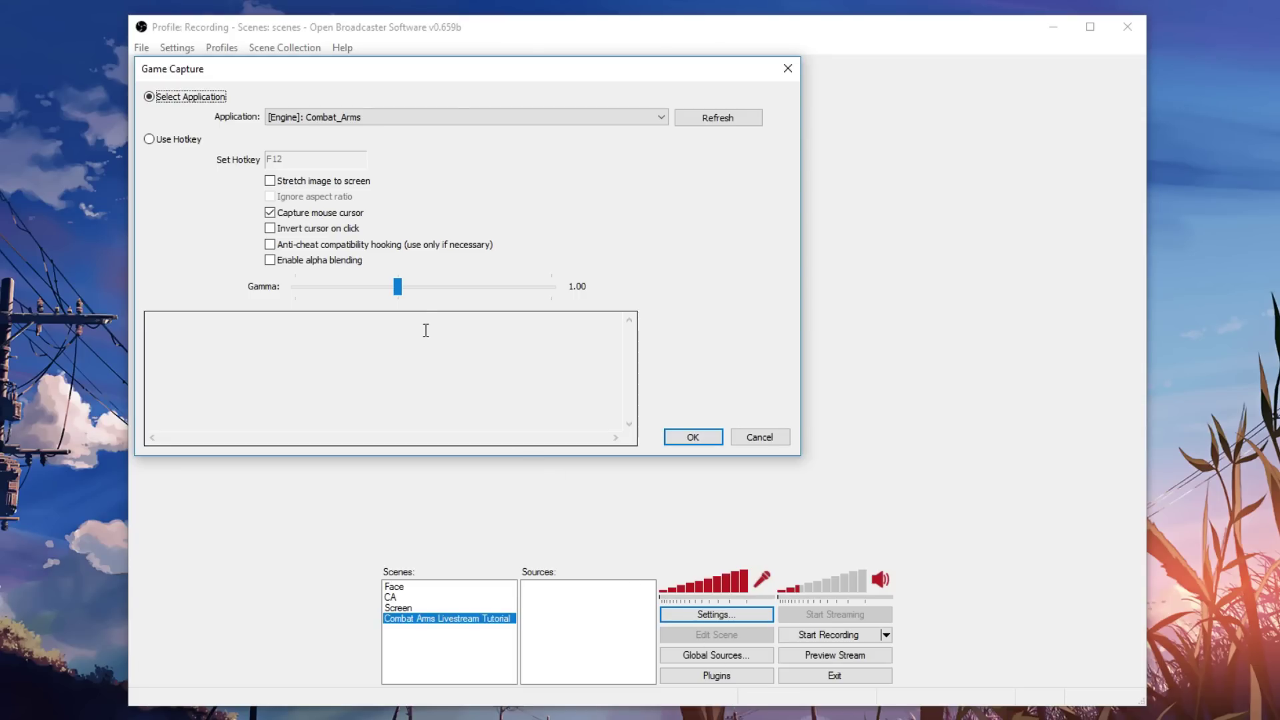
pyautogui.moveTo(326, 80); pyautogui.dragTo(516, 139)
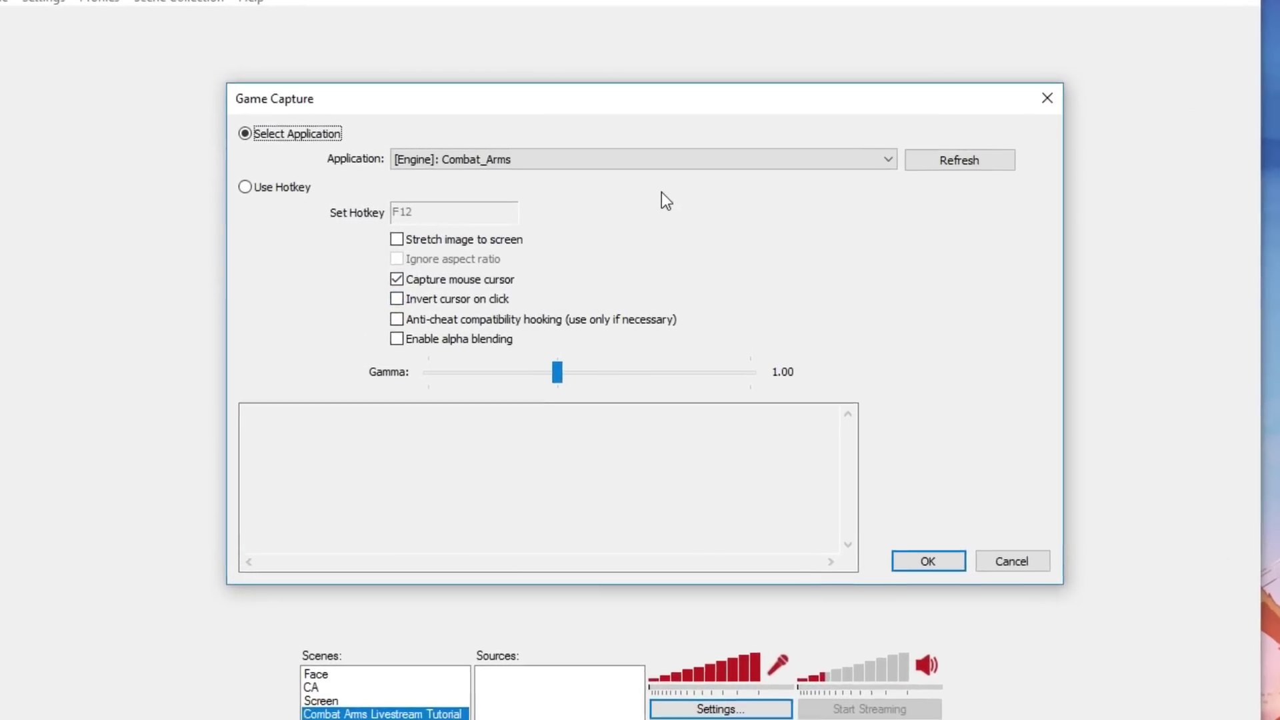
# Keep '[Engine]: Combat_Arms' as the captured application and confirm the Game Capture settings.
pyautogui.click(850, 145)
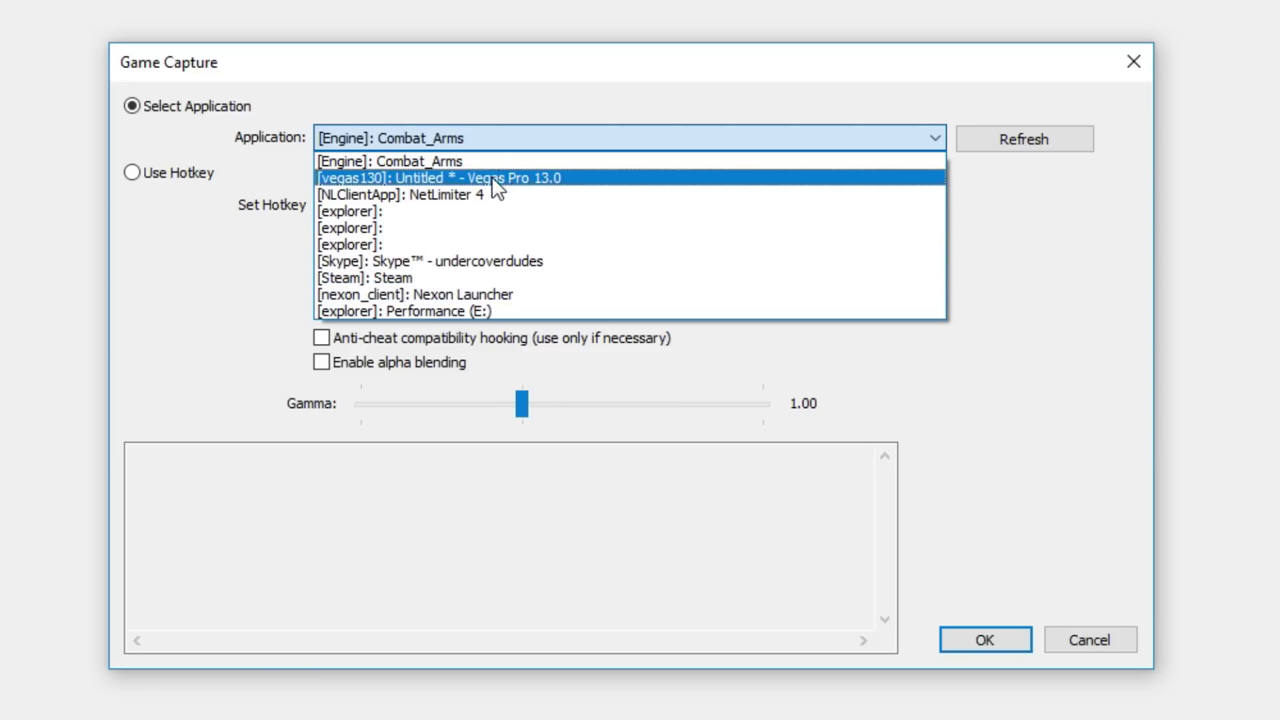
pyautogui.click(442, 158)
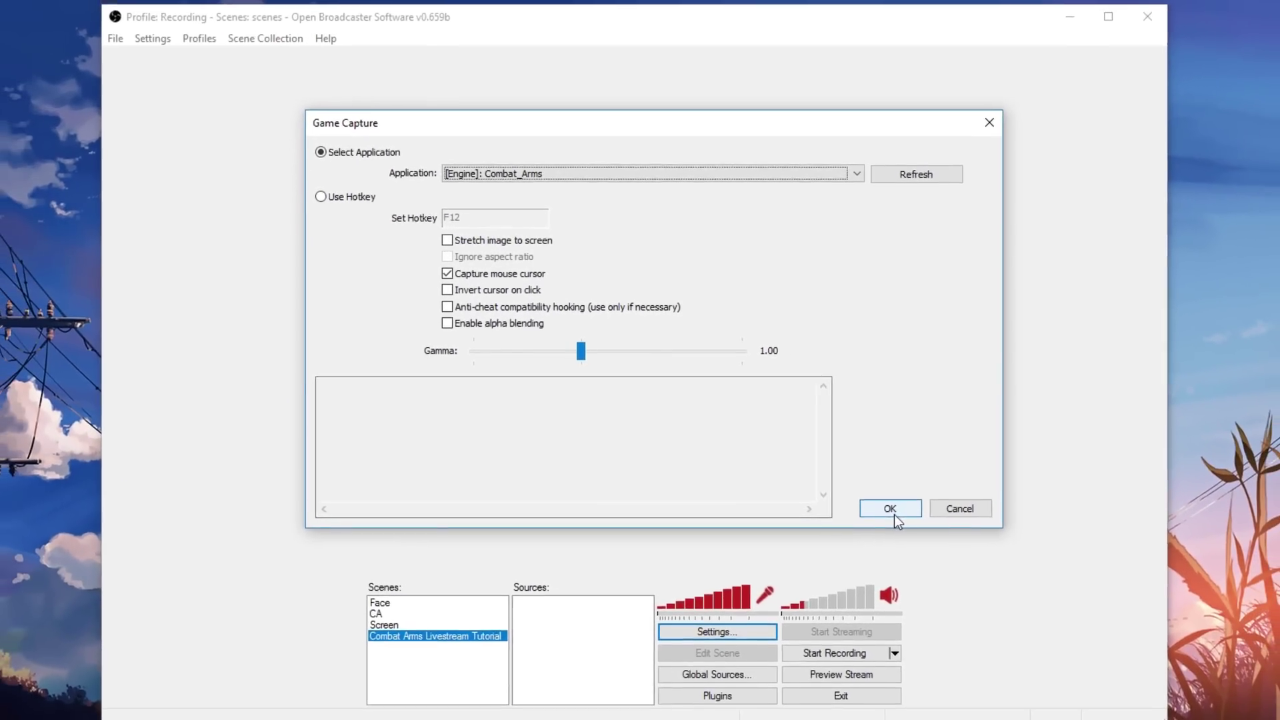
pyautogui.click(904, 531)
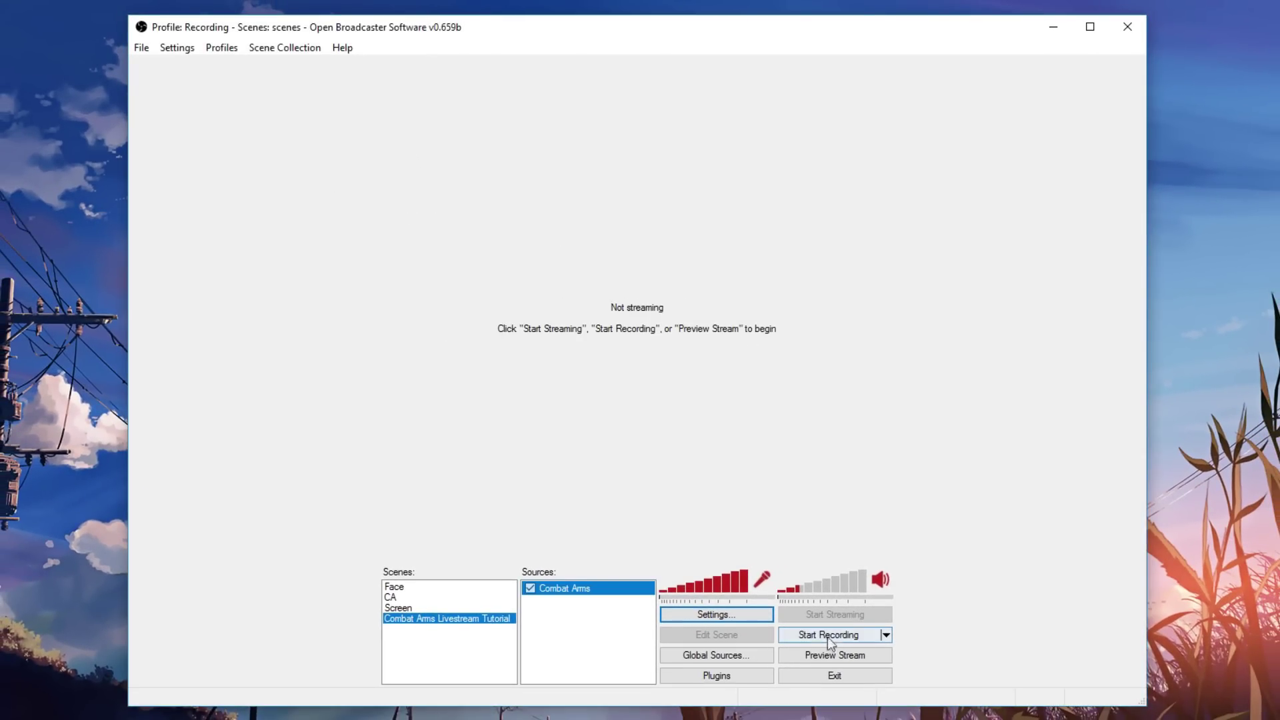
pyautogui.click(816, 652)
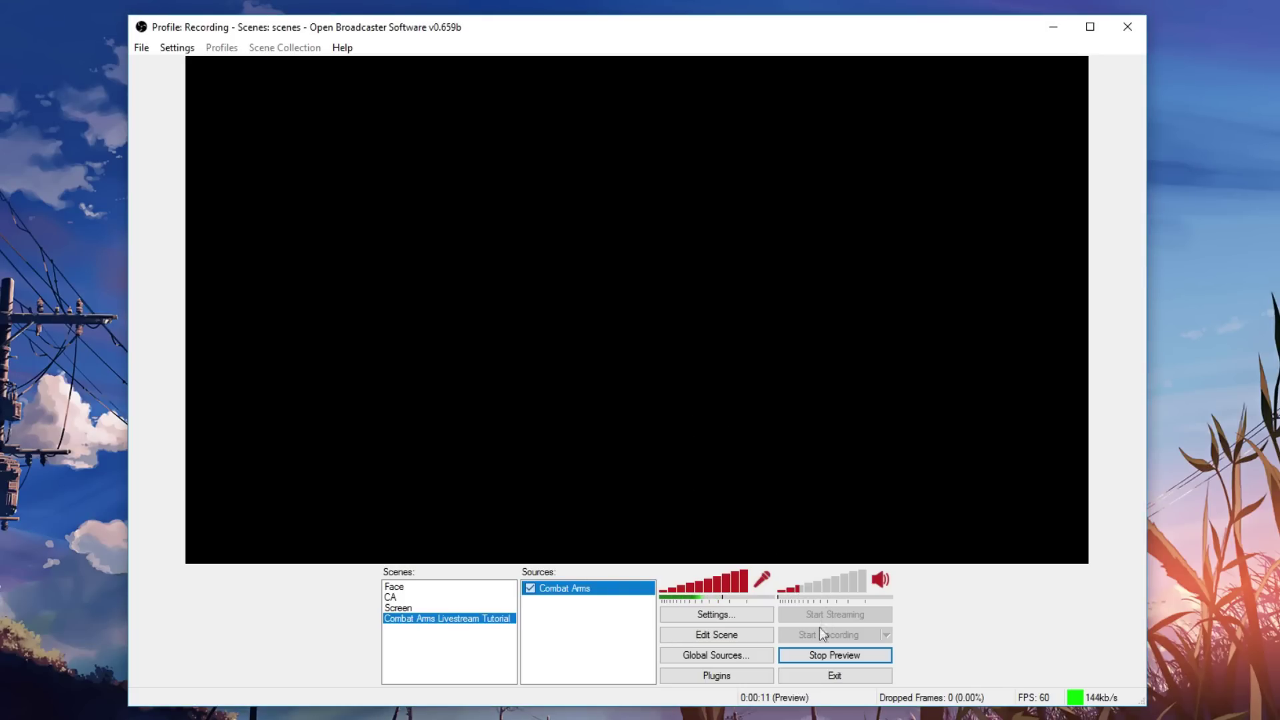
pyautogui.click(805, 656)
# Enable 'Anti-cheat compatibility hooking' in the Combat Arms source properties.
pyautogui.rightClick(554, 588)
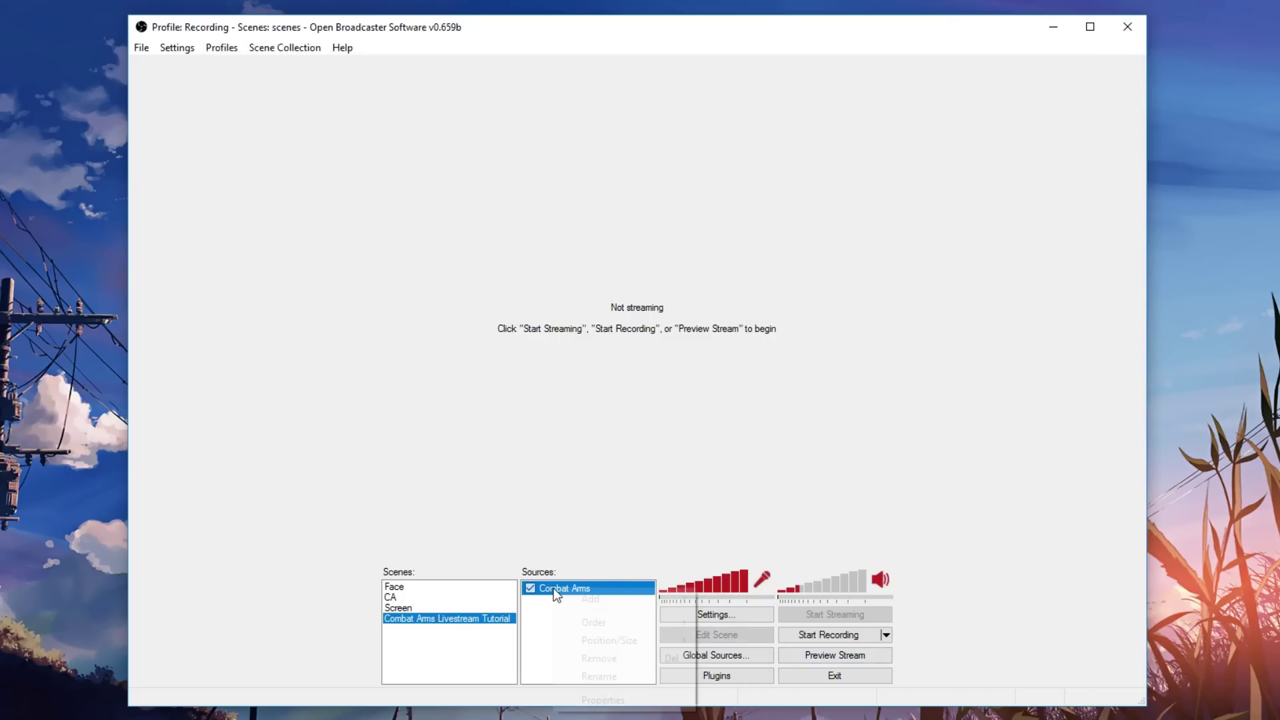
pyautogui.click(603, 700)
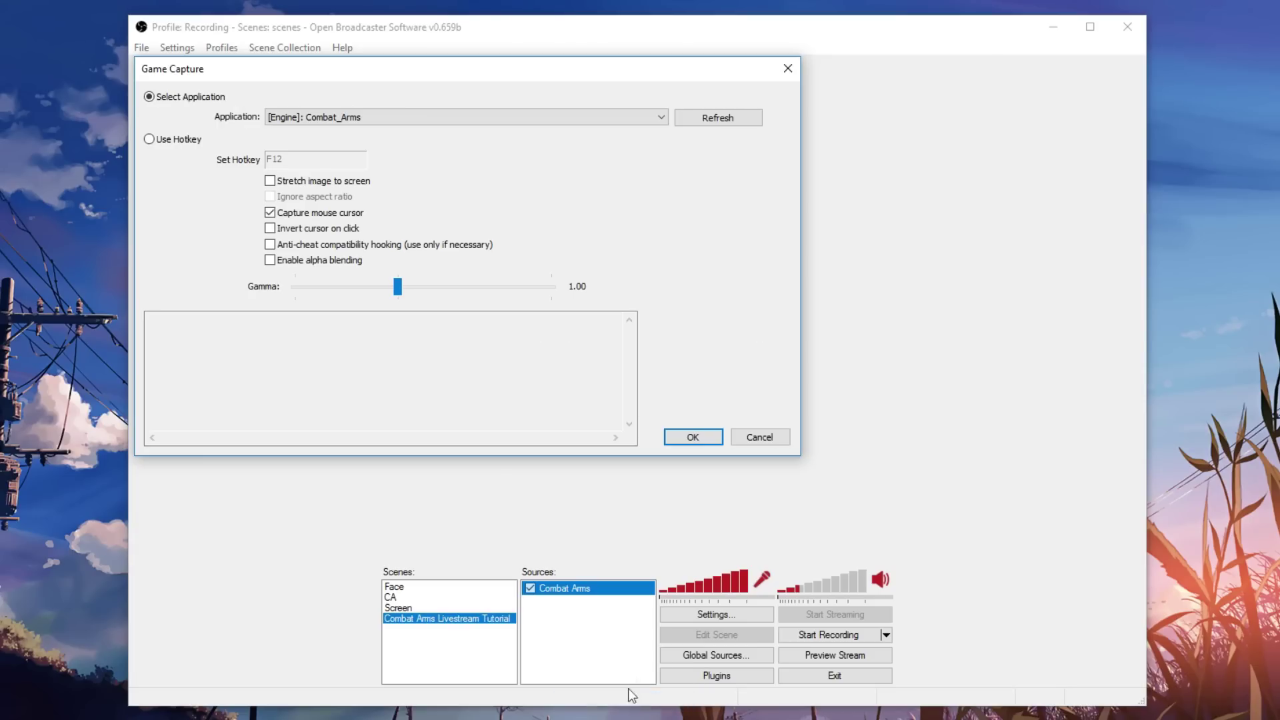
pyautogui.click(278, 245)
pyautogui.click(692, 438)
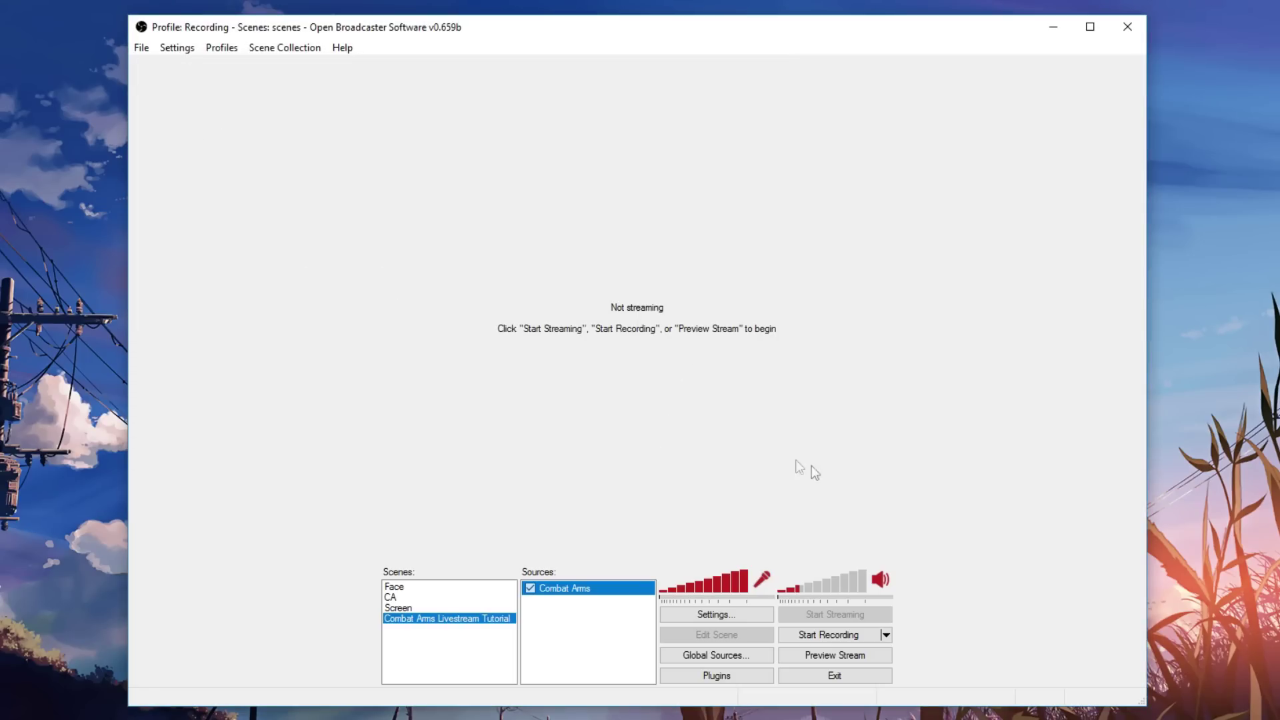
# Preview the game, drag the Combat Arms capture's corners to fill the preview width, then restart the preview.
pyautogui.click(822, 656)
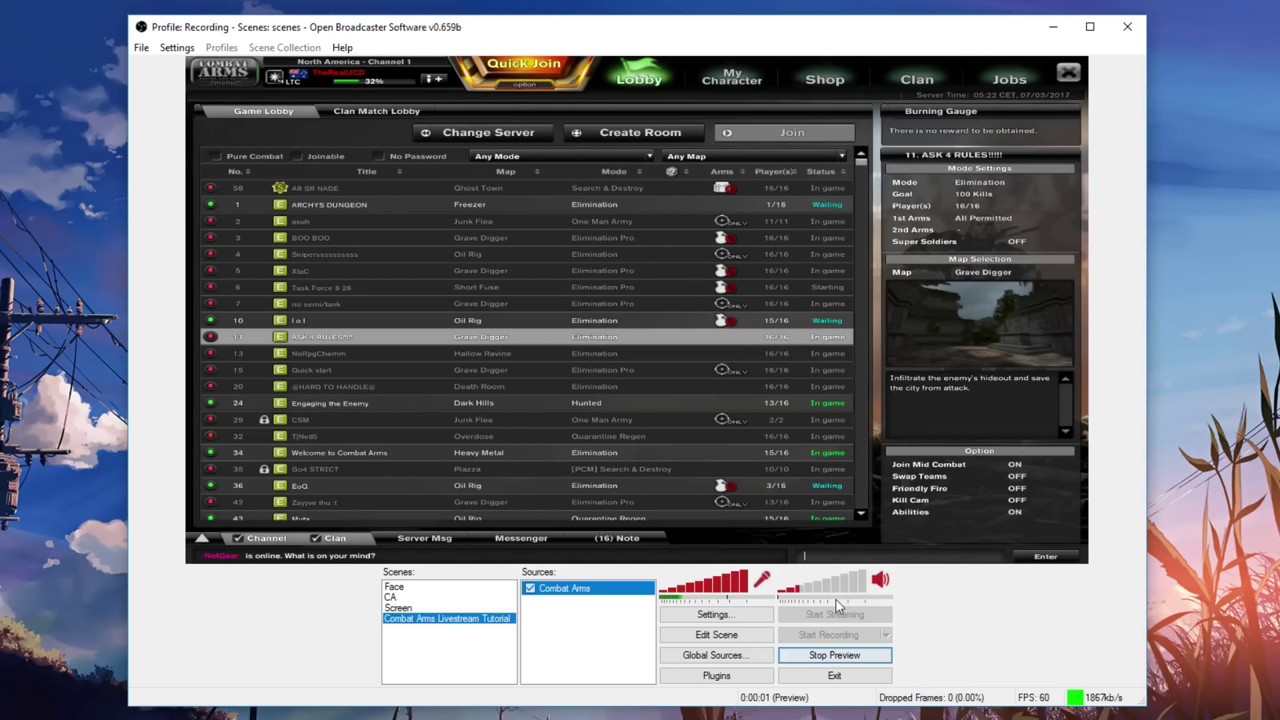
pyautogui.click(743, 634)
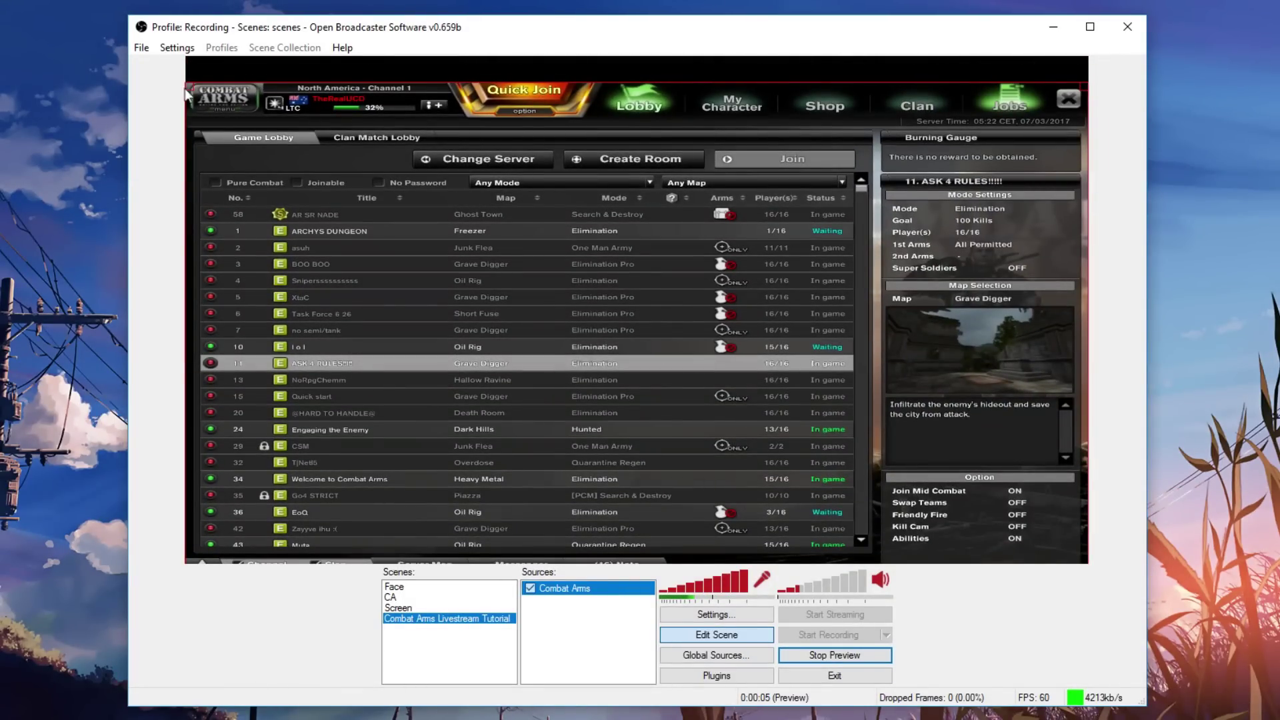
pyautogui.moveTo(186, 80)
pyautogui.mouseDown()
pyautogui.moveTo(466, 234)
pyautogui.moveTo(80, 37)
pyautogui.moveTo(186, 58)
pyautogui.moveTo(229, 100)
pyautogui.moveTo(185, 56)
pyautogui.mouseUp()
pyautogui.moveTo(1048, 541); pyautogui.dragTo(1070, 558)
pyautogui.click(694, 637)
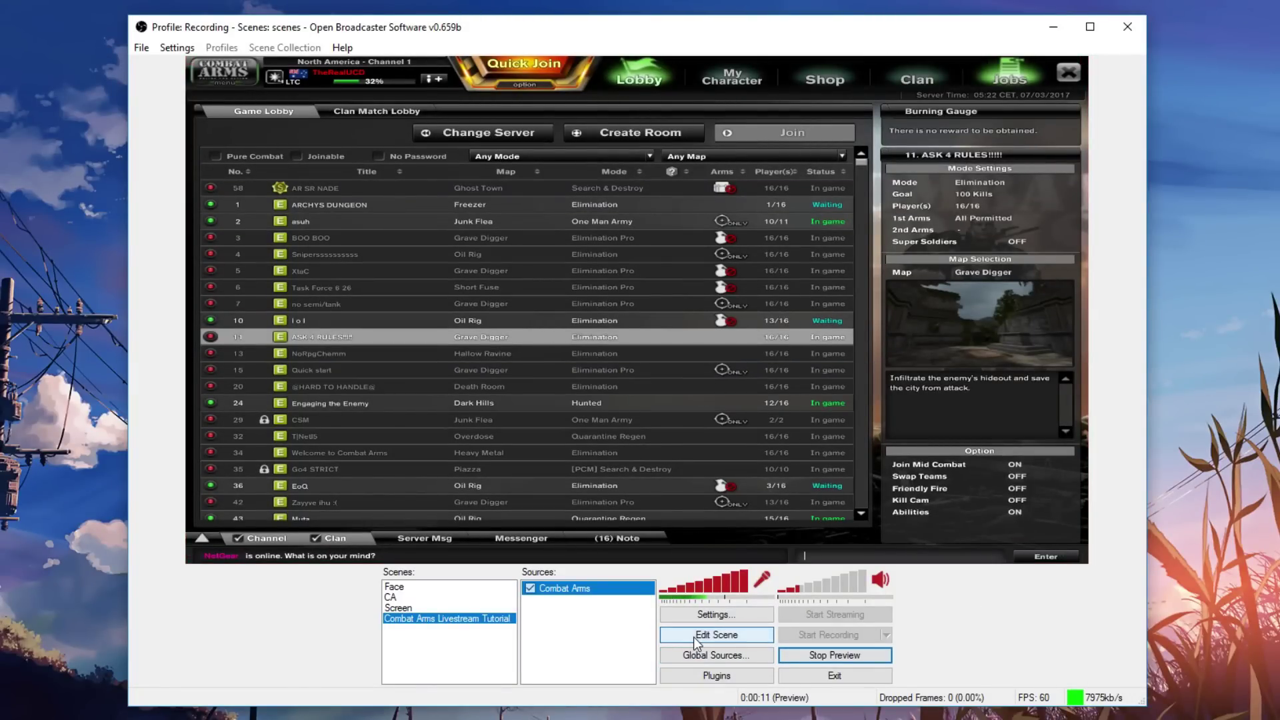
pyautogui.click(835, 654)
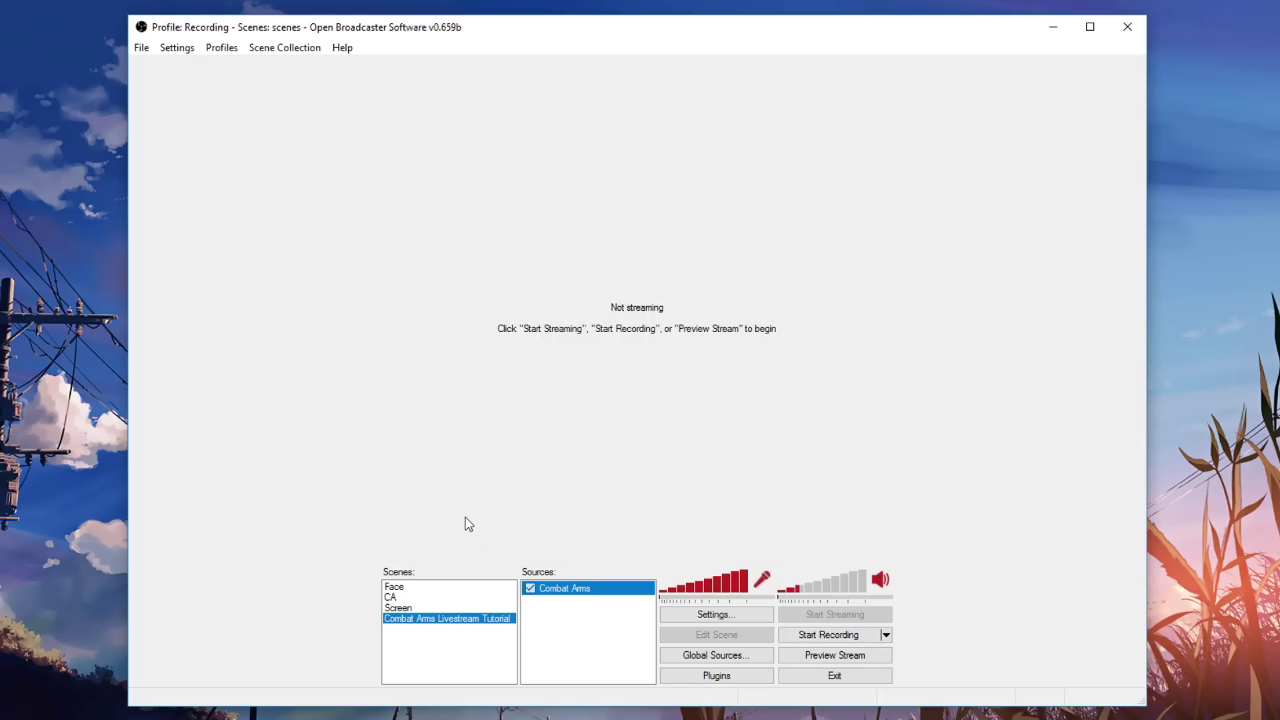
pyautogui.click(838, 655)
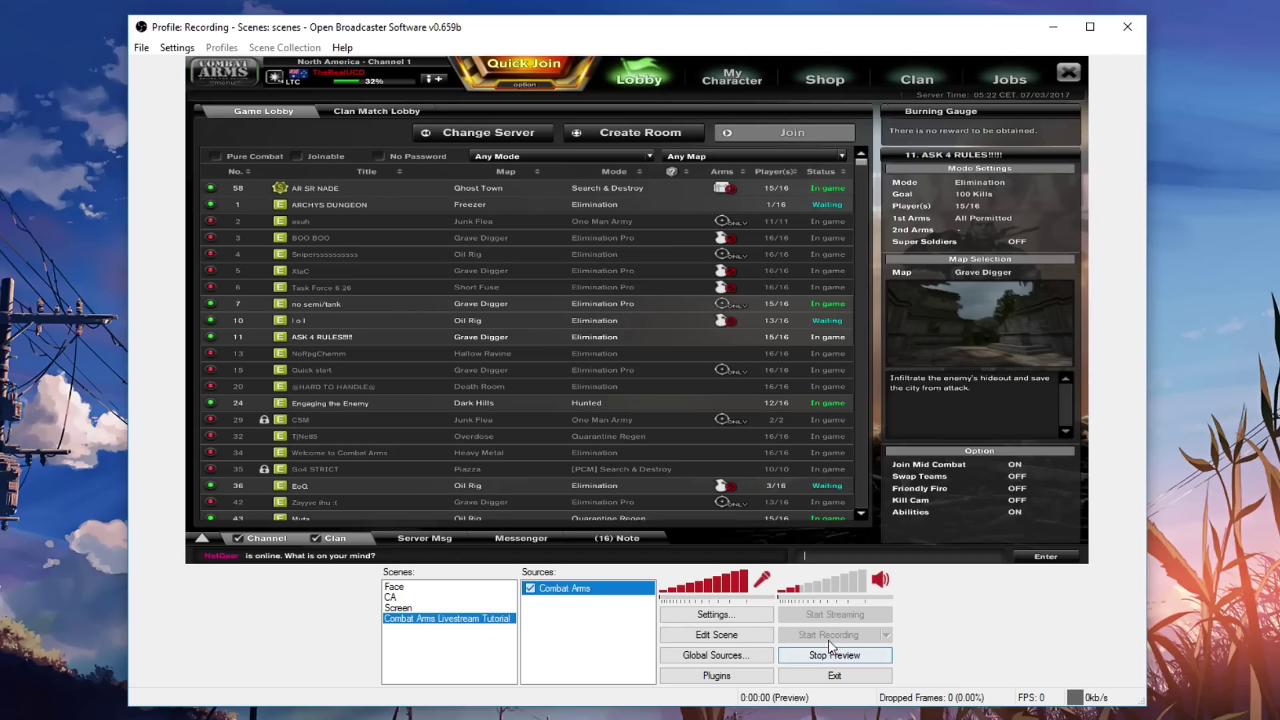
# Reopen the Combat Arms source properties to confirm anti-cheat hooking is still enabled.
pyautogui.rightClick(544, 584)
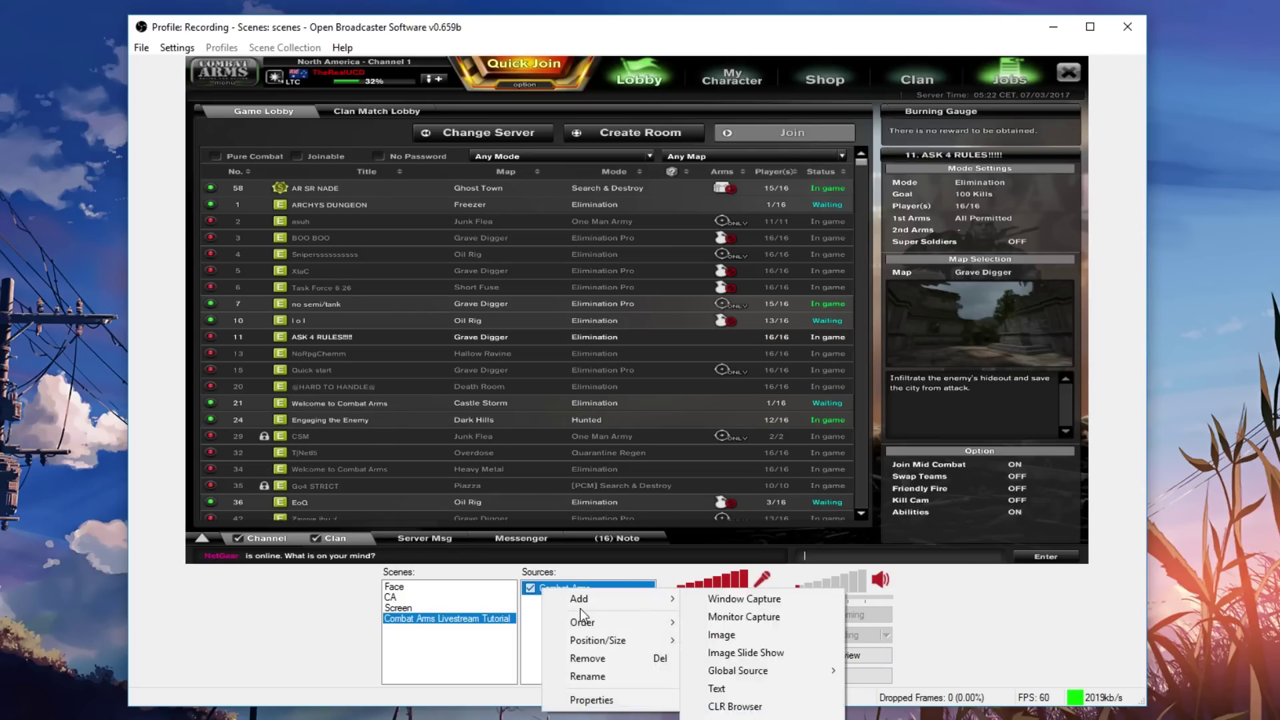
pyautogui.click(587, 693)
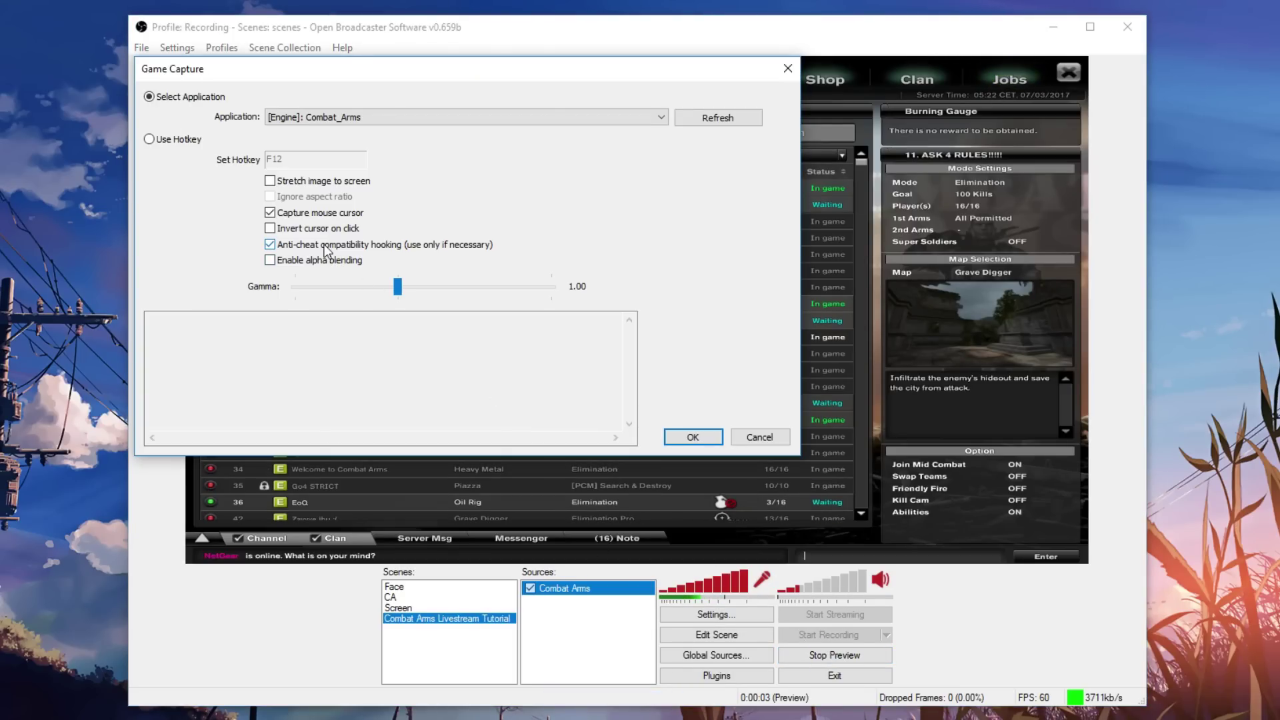